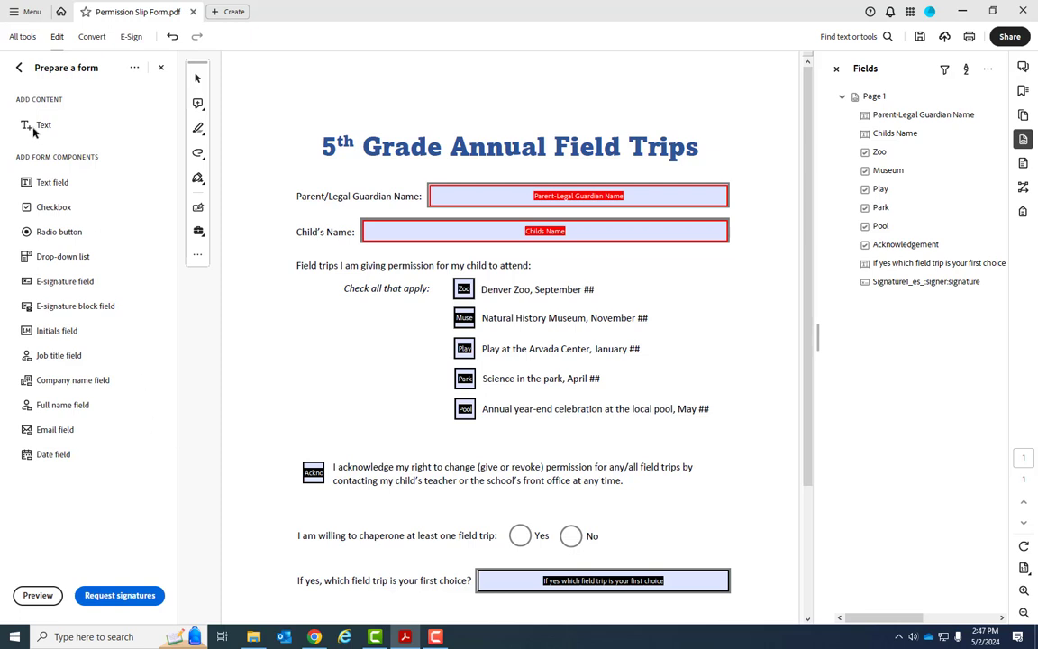
Exit form preparation and enter the parent's full name as guardian, deleting the trailing gibberish
left_click(20, 69)
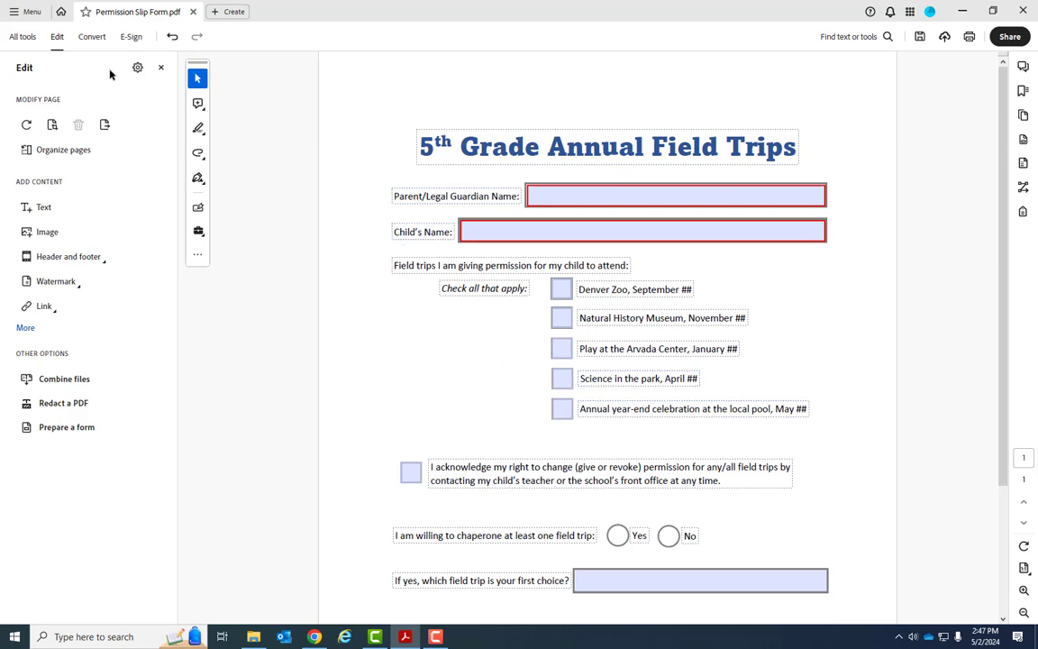
left_click(162, 69)
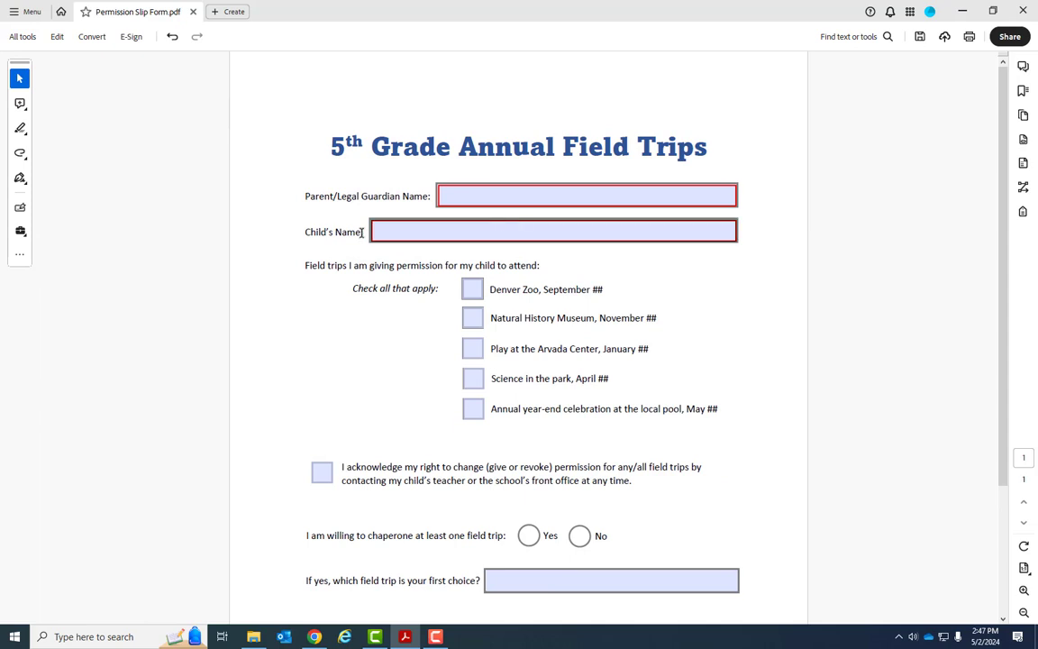
left_click(478, 195)
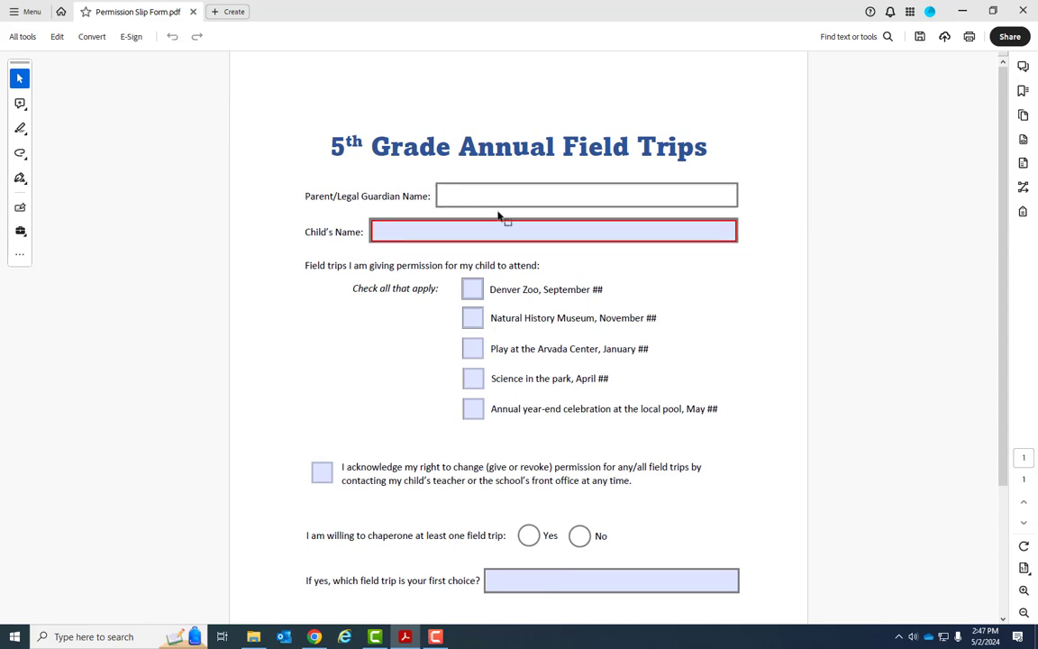
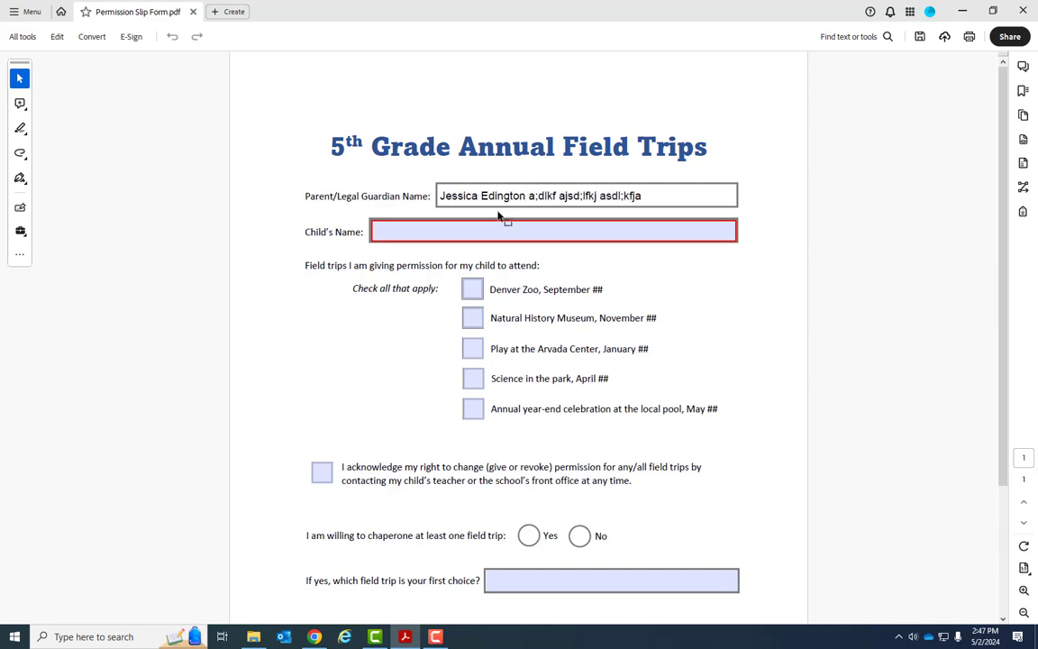
type(" sfj asdf;alskdjf as;")
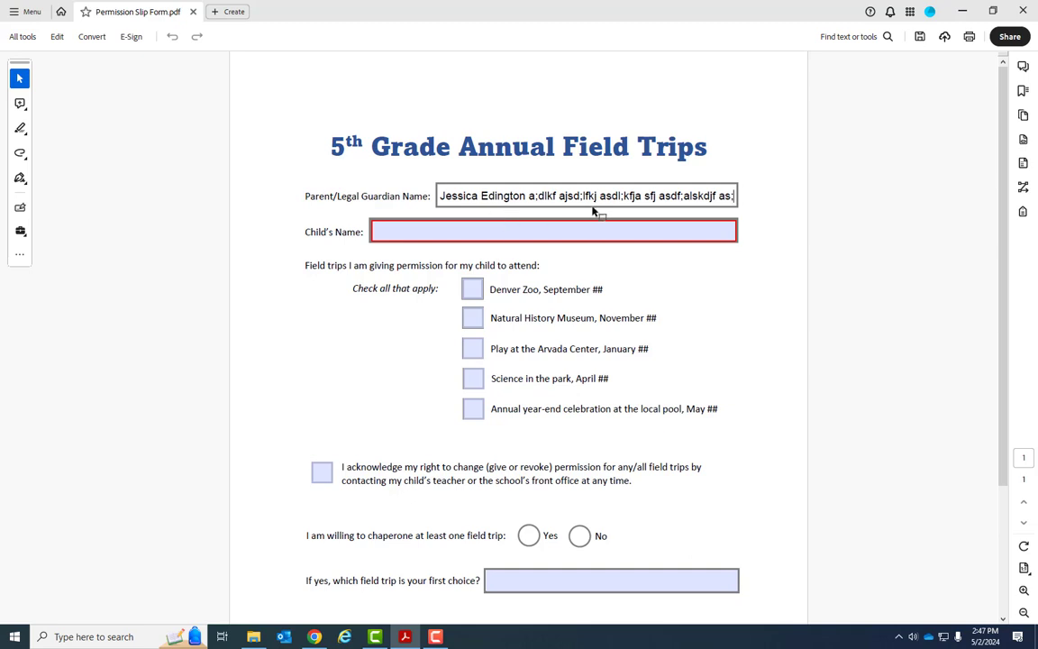
left_click_drag(736, 196, 530, 202)
key("BackSpace")
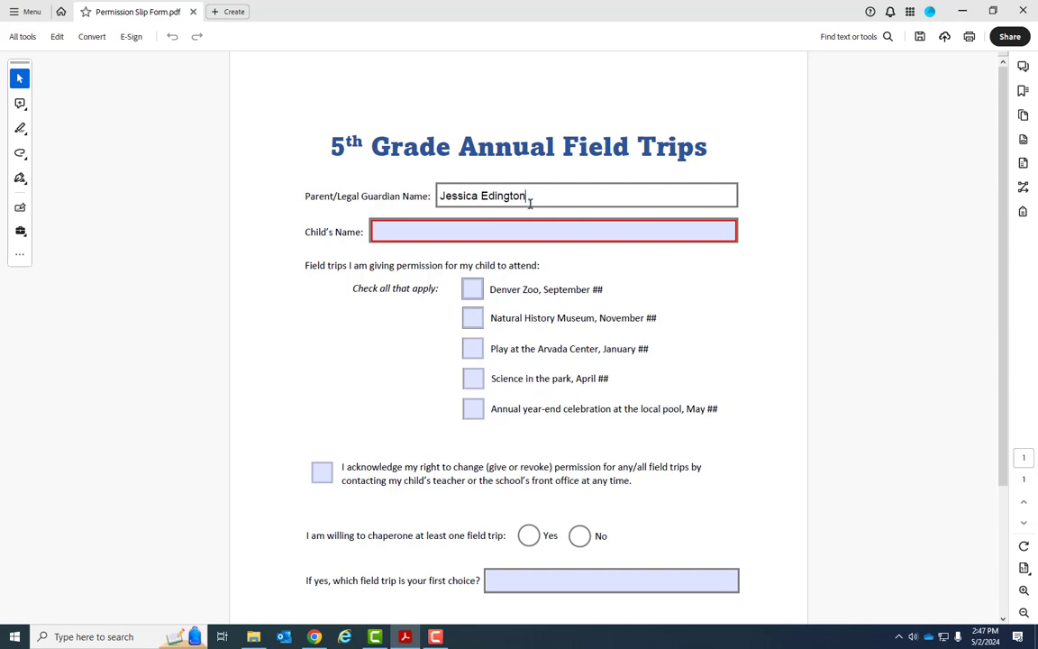
left_click(458, 234)
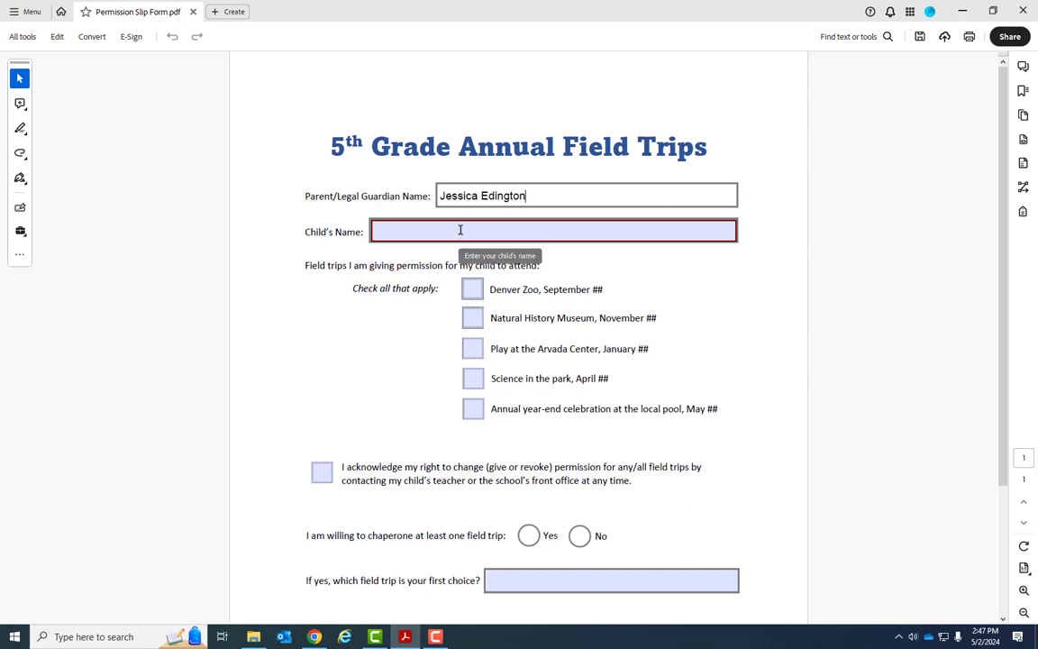
left_click(459, 231)
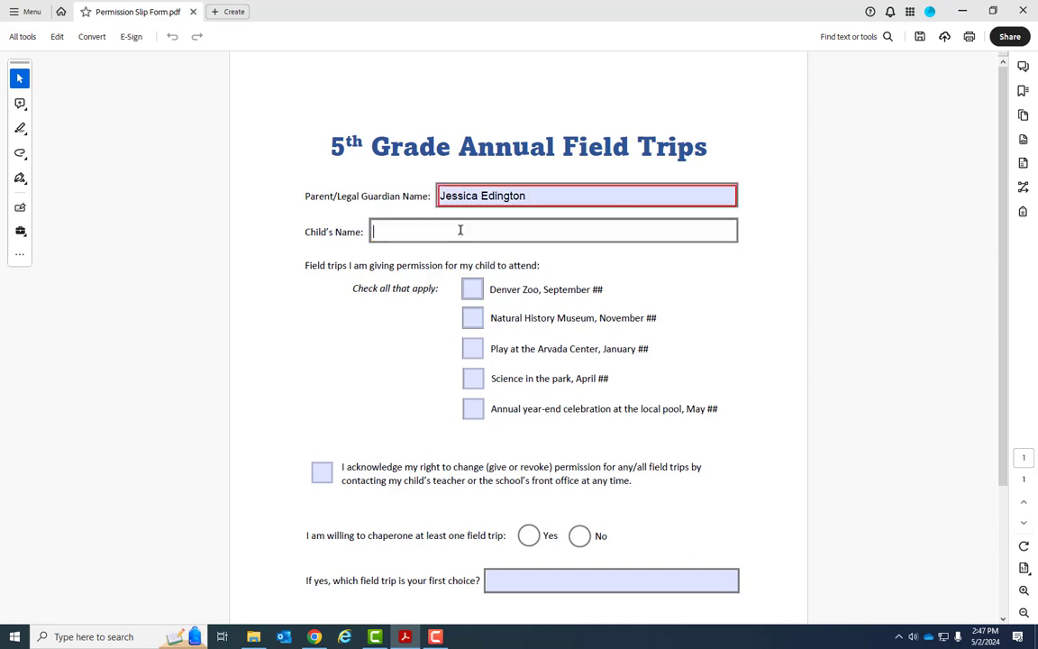
Type a line of filler text into Child's Name, select it, and check the Denver Zoo trip
type("ja sd;lfka jsdf a;lsdkf jasld")
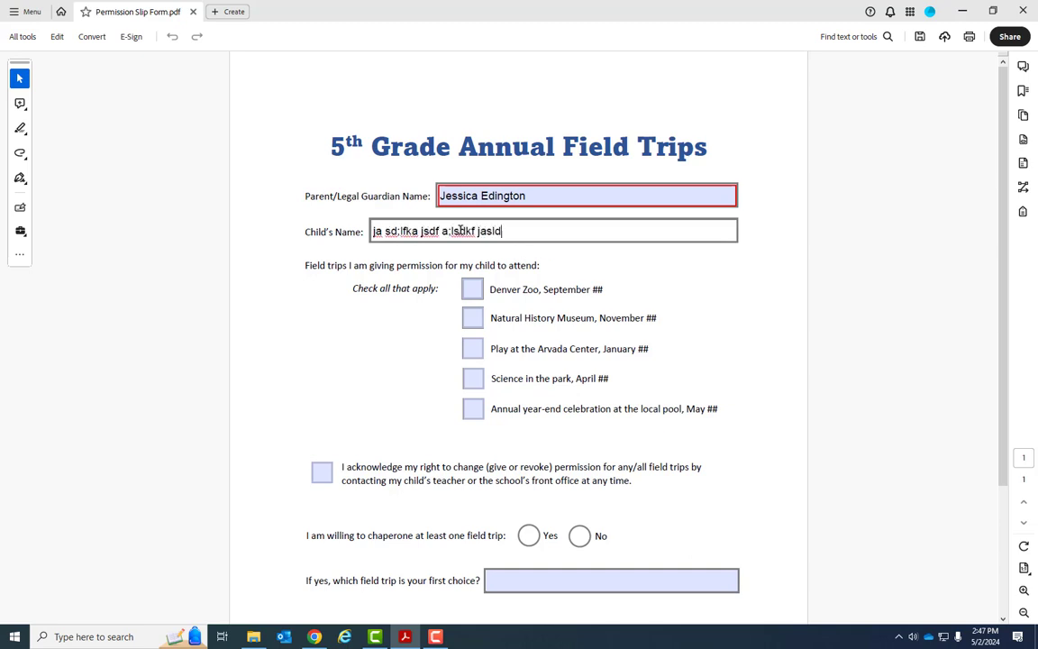
type("f jalks;fj alksdjf alsjd fl;aksjd fklasdj fkla;j sdfkl;j")
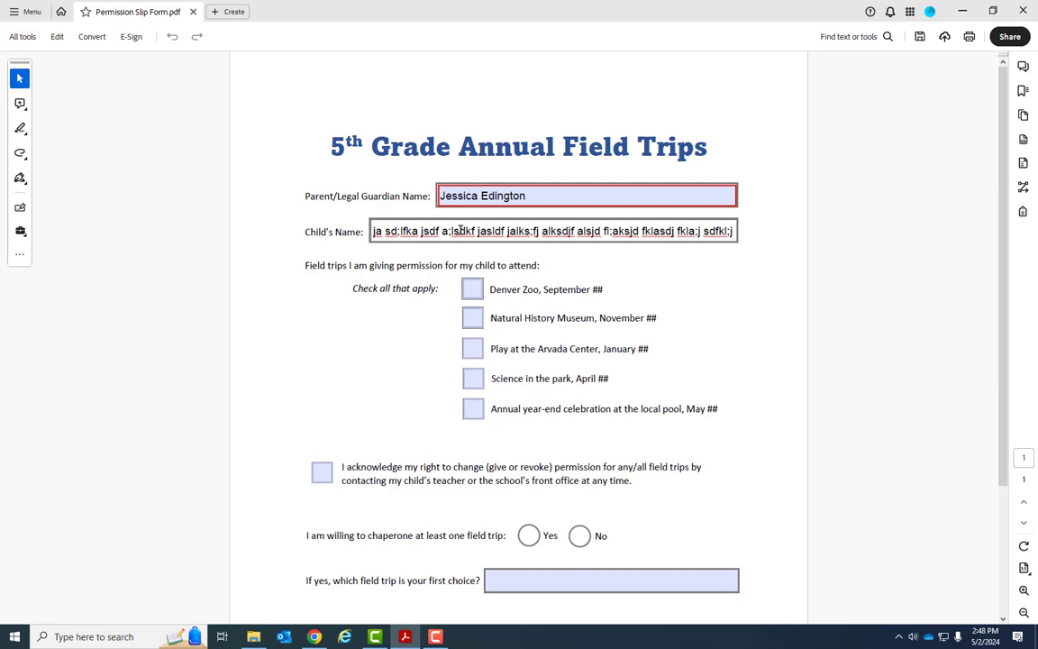
key("ctrl+a")
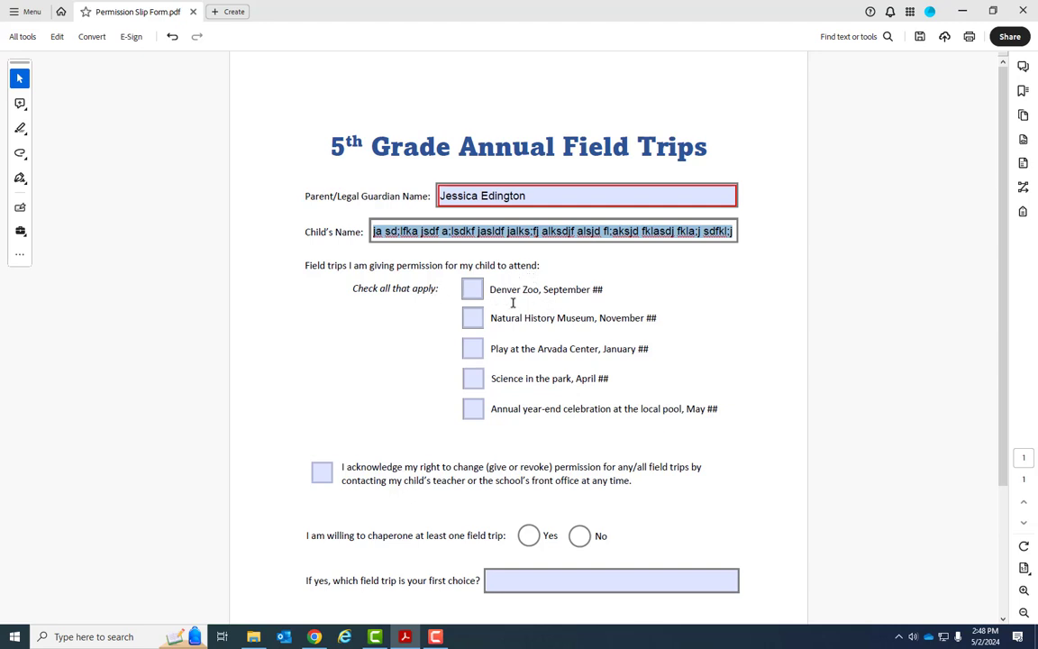
left_click(472, 289)
Test the five field trip checkboxes by repeatedly checking and unchecking them
left_click(481, 352)
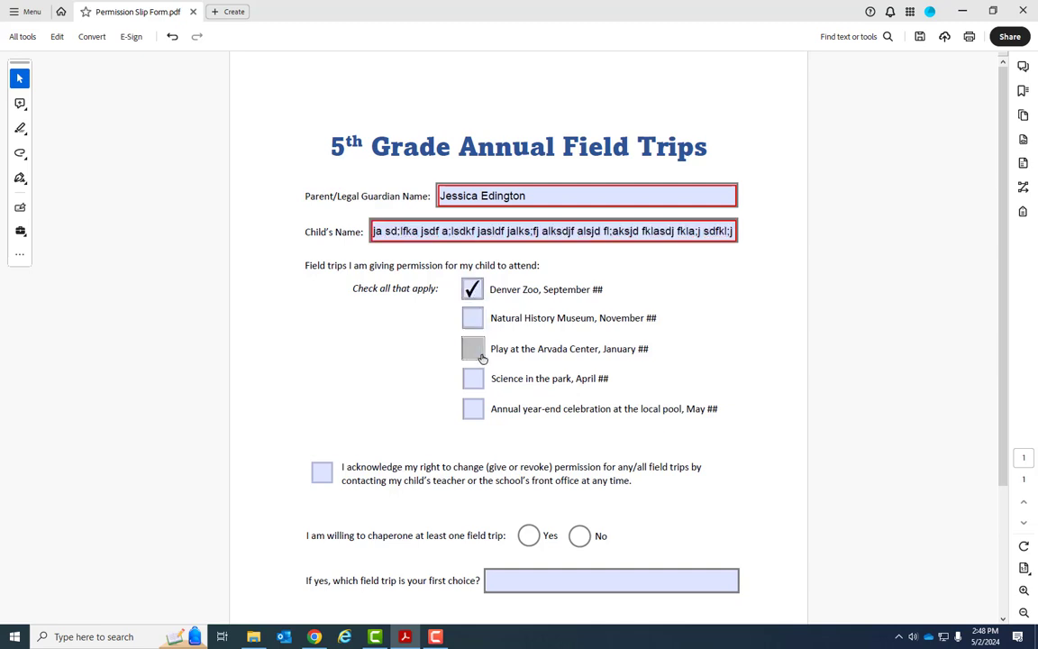
left_click(474, 411)
left_click(473, 379)
left_click(473, 319)
left_click(473, 320)
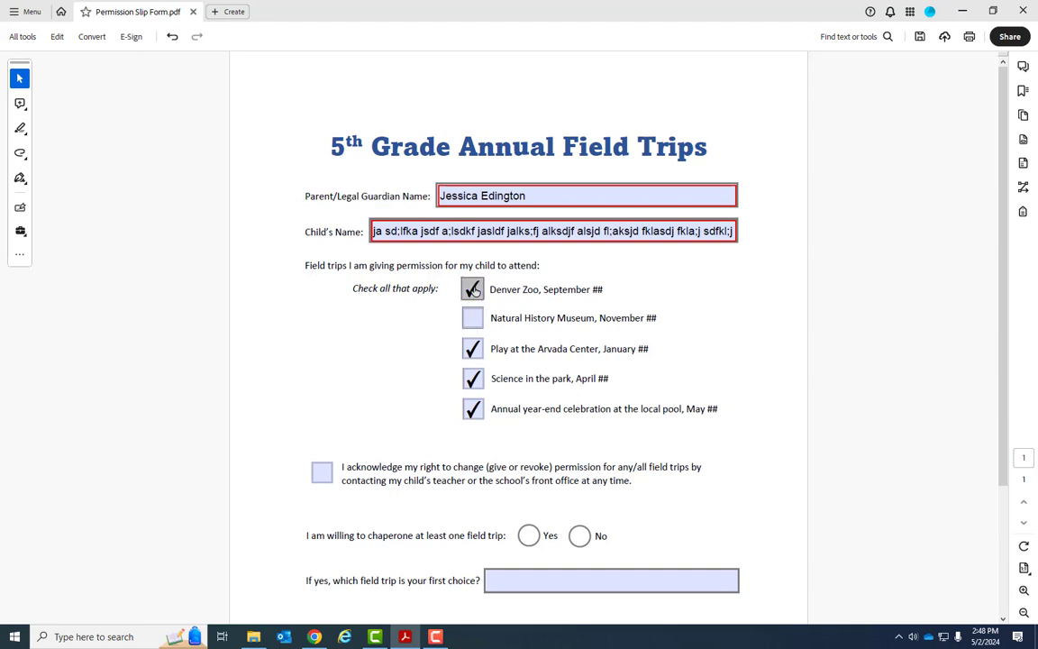
left_click(472, 288)
left_click(472, 349)
left_click(473, 379)
left_click(475, 410)
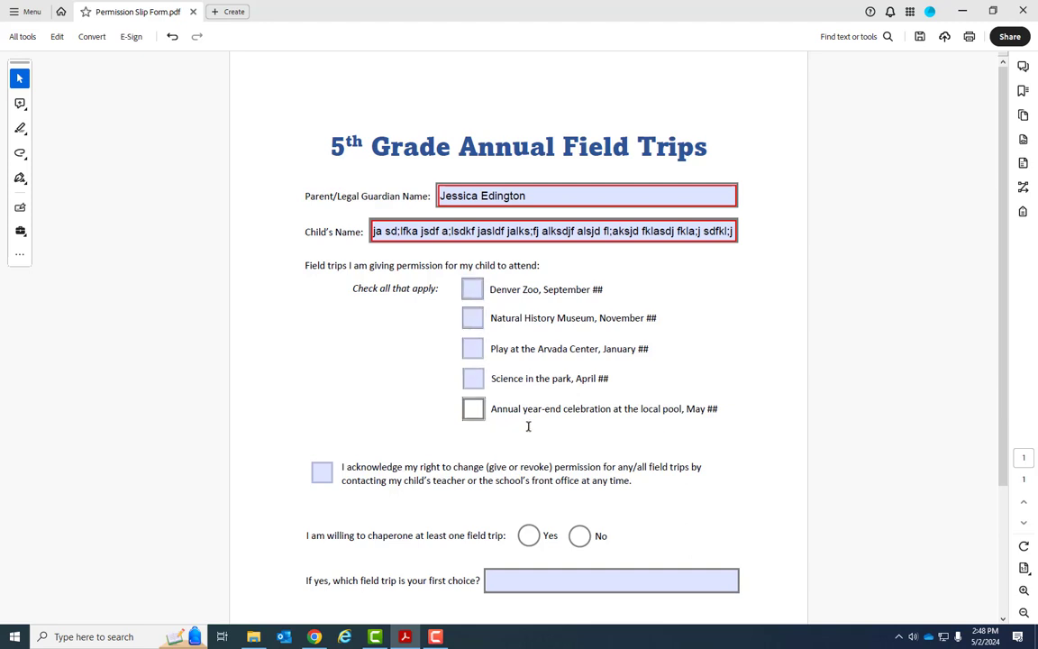
left_click(473, 318)
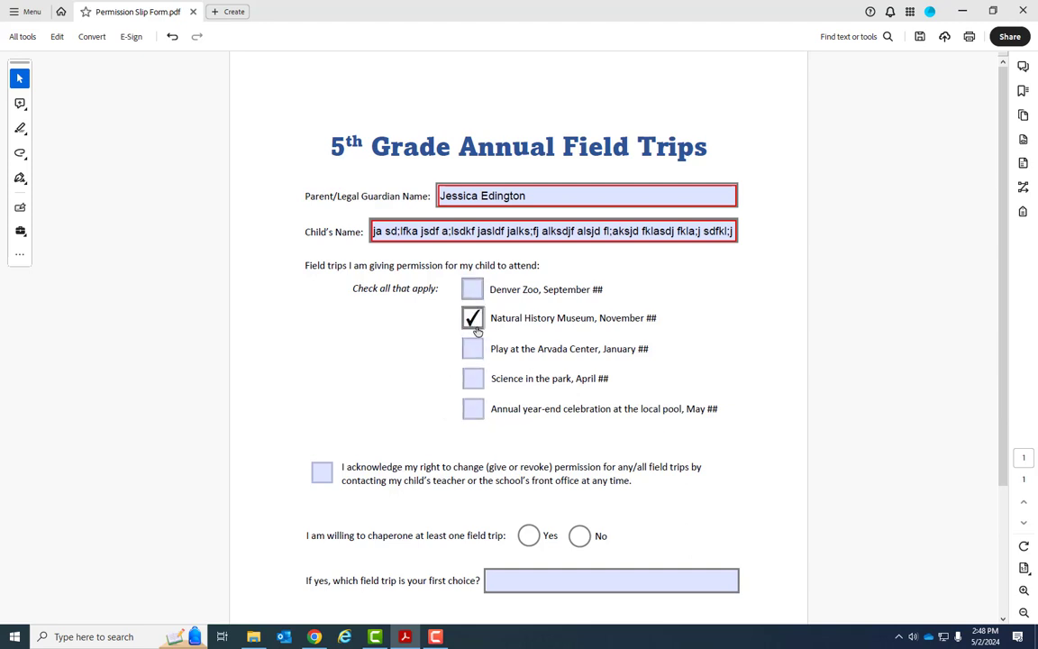
left_click(468, 326)
left_click(472, 289)
left_click(472, 318)
left_click(478, 352)
left_click(479, 380)
left_click(478, 410)
left_click(477, 383)
left_click(475, 409)
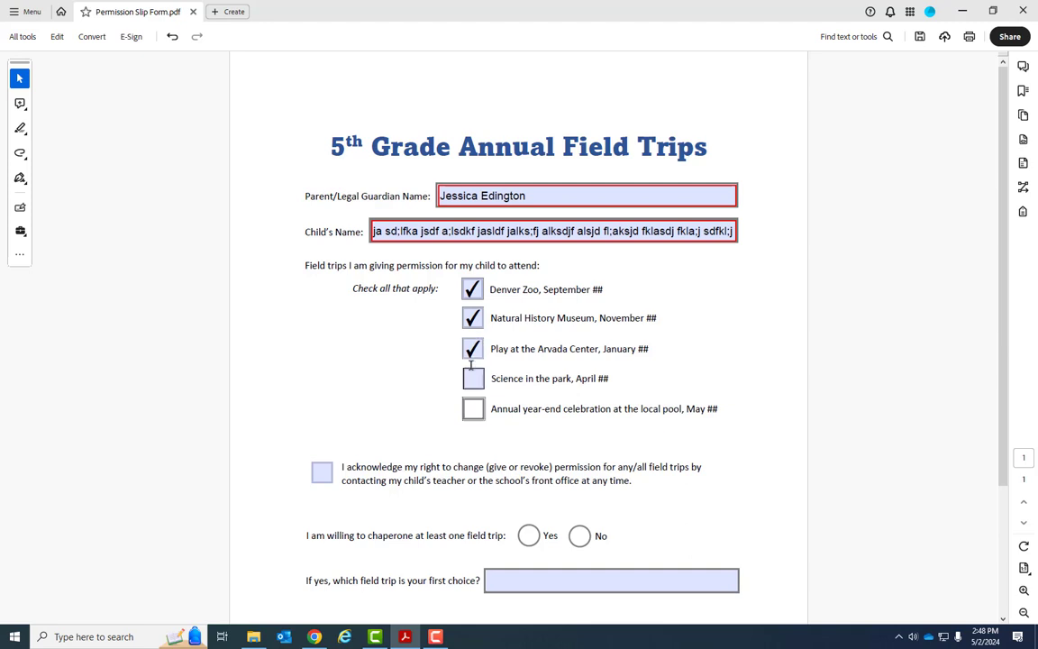
left_click(475, 348)
left_click(475, 318)
left_click(478, 289)
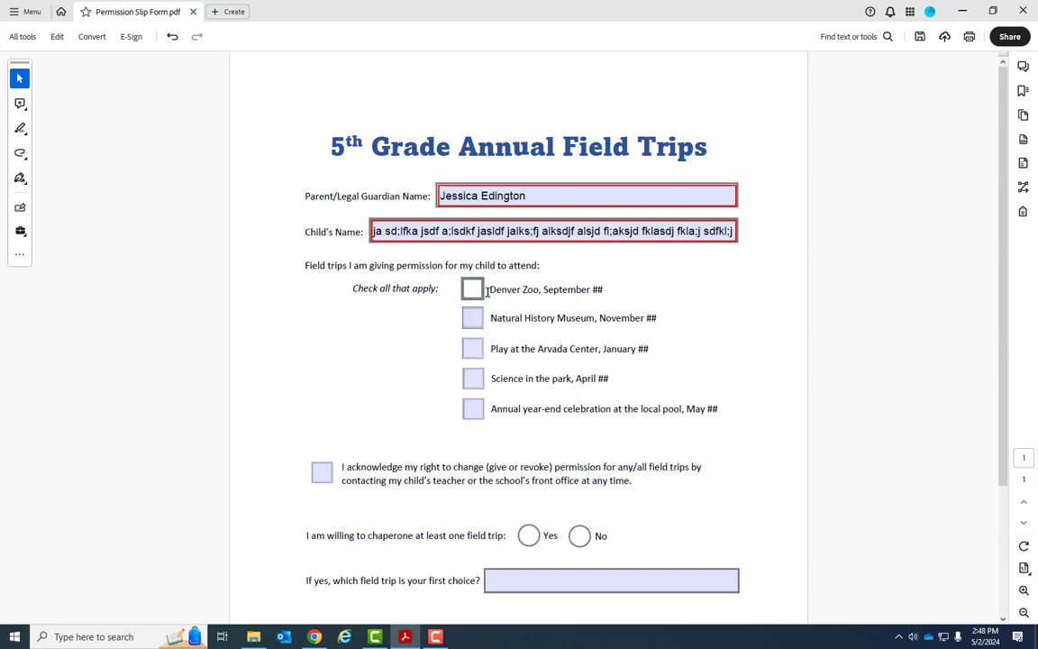
Check the Zoo, Museum, Arvada Center, Science in the park and pool trips, plus the acknowledgement
left_click(474, 289)
left_click(477, 319)
left_click(475, 348)
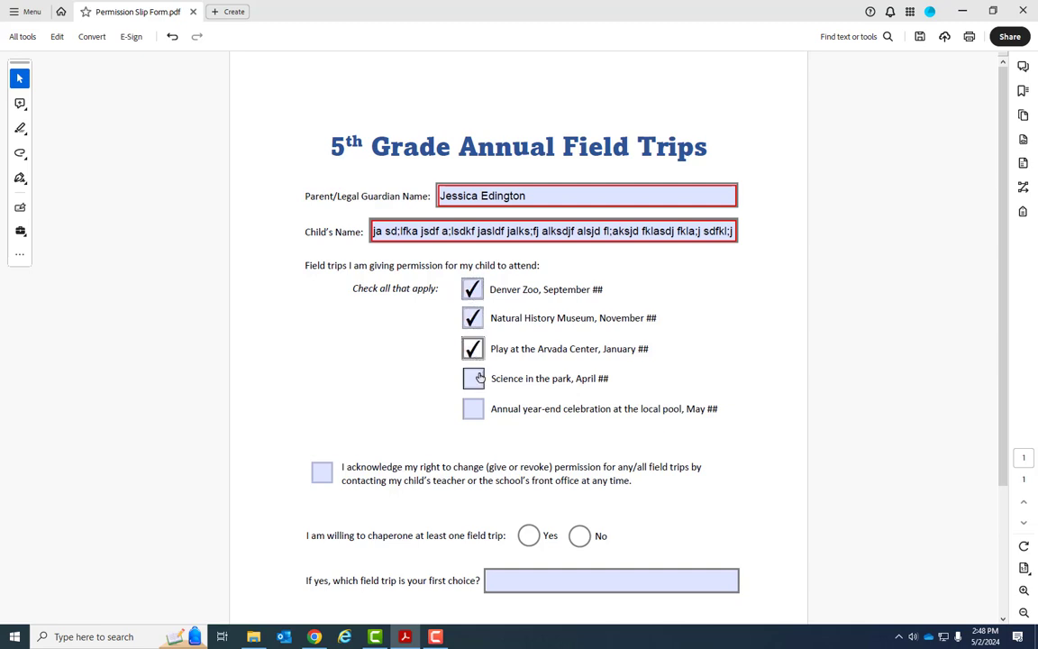
left_click(475, 377)
left_click(475, 409)
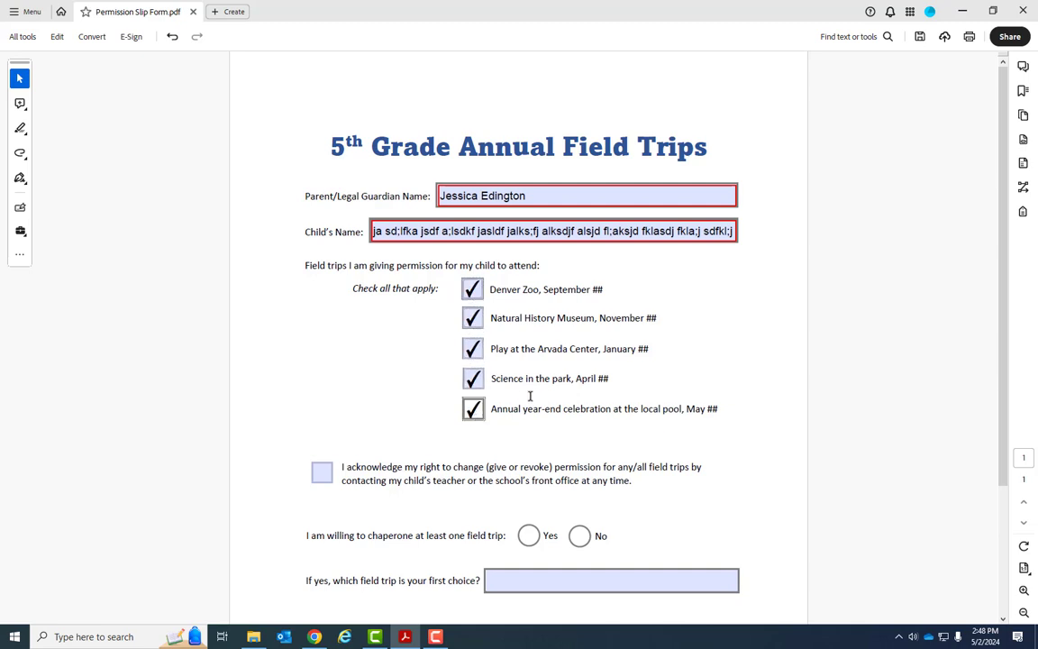
left_click(317, 478)
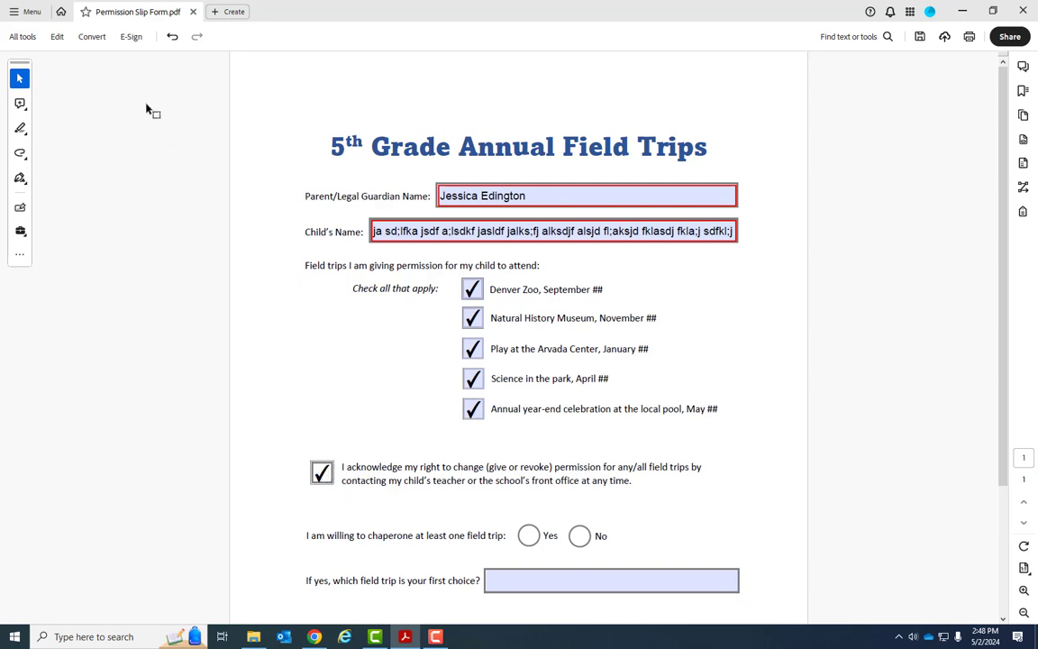
left_click(27, 38)
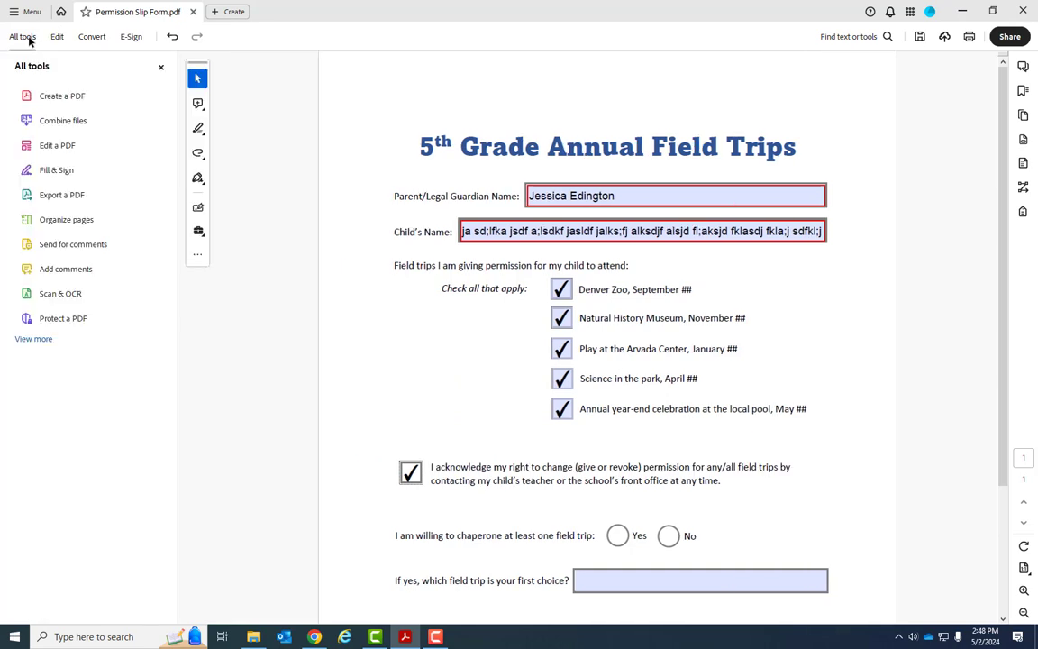
Switch to Prepare a form and select the guardian name, Pool, Zoo and Child's Name fields
left_click(36, 339)
scroll(68, 382, "down", 3)
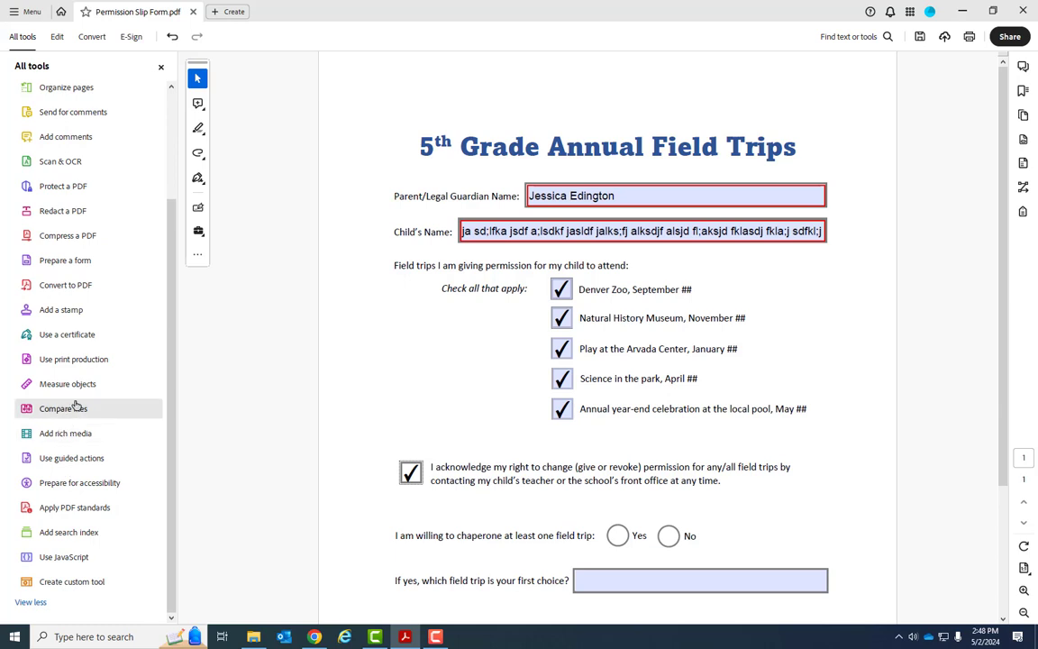
left_click(82, 260)
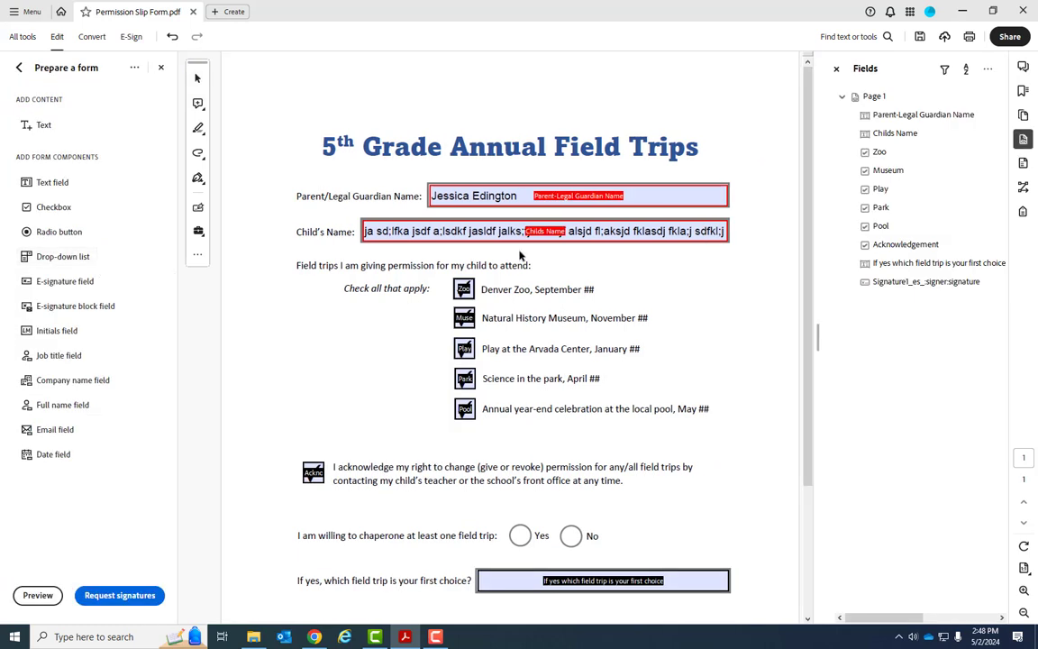
left_click(473, 195)
left_click(465, 408)
left_click(463, 289)
left_click(521, 237)
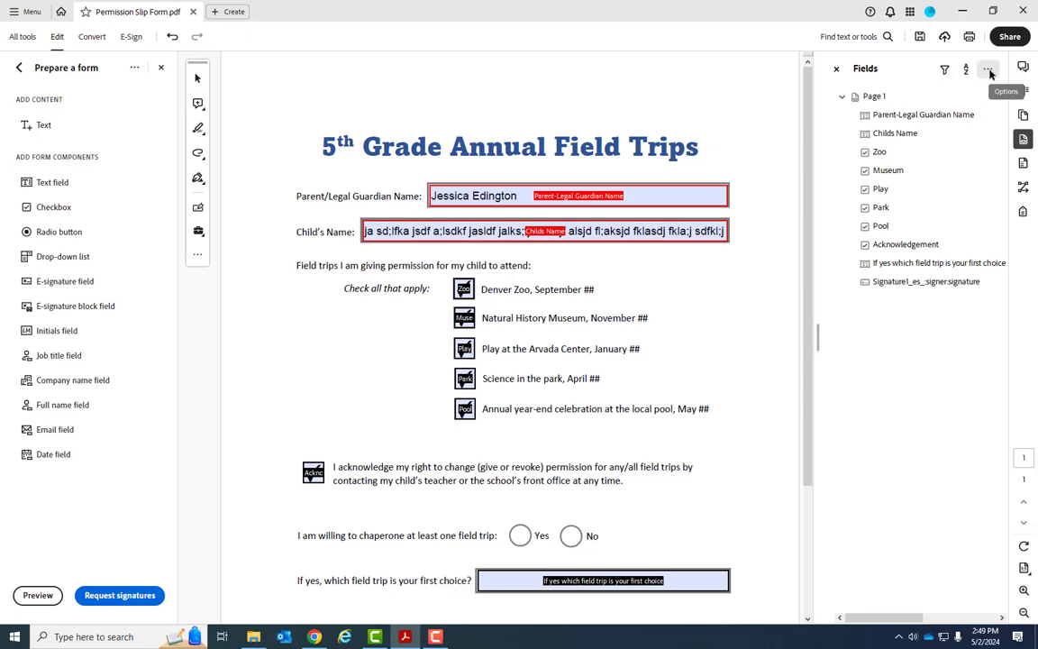
Toggle the Fields list panel off and on twice, leaving it visible
left_click(1024, 141)
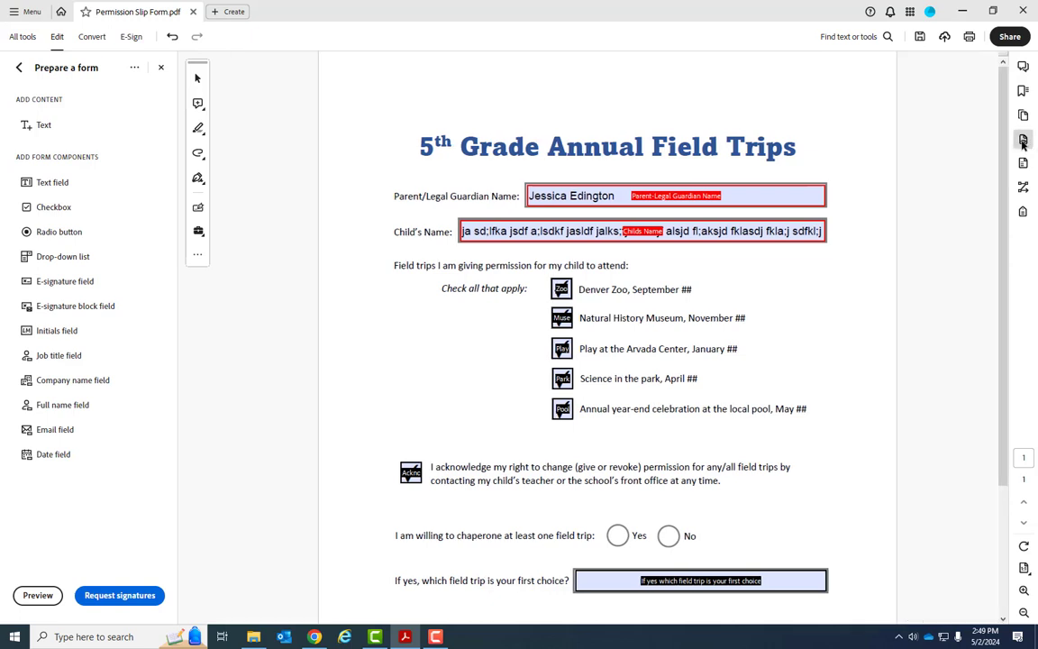
left_click(1024, 140)
left_click(1023, 141)
left_click(1024, 140)
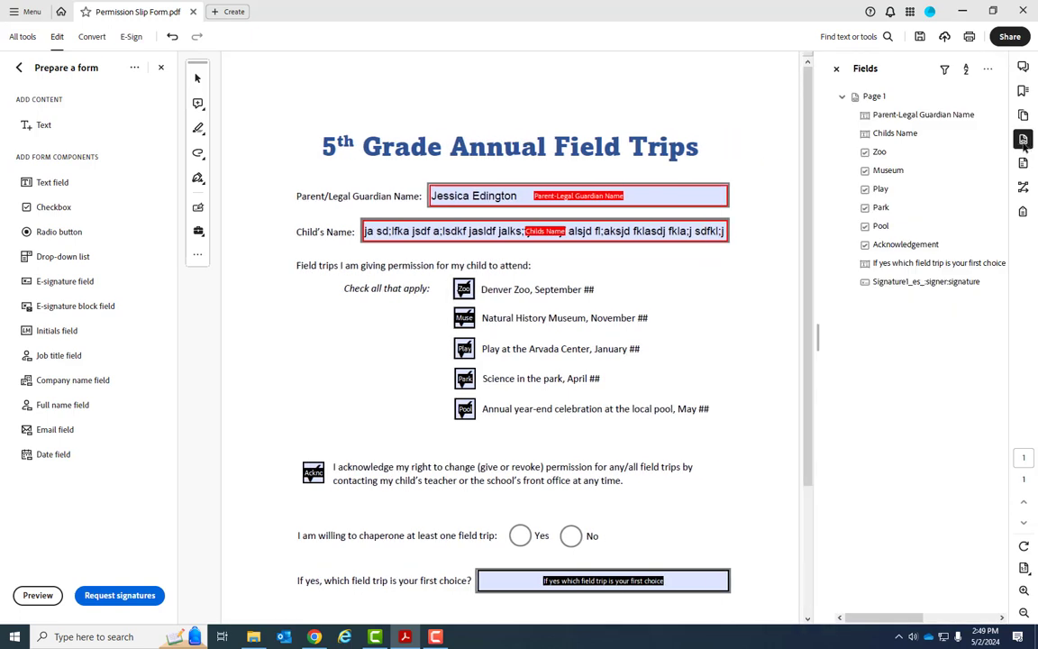
Check the side panel choices and Fields sort order, then open the Fields panel's more options menu
right_click(1025, 252)
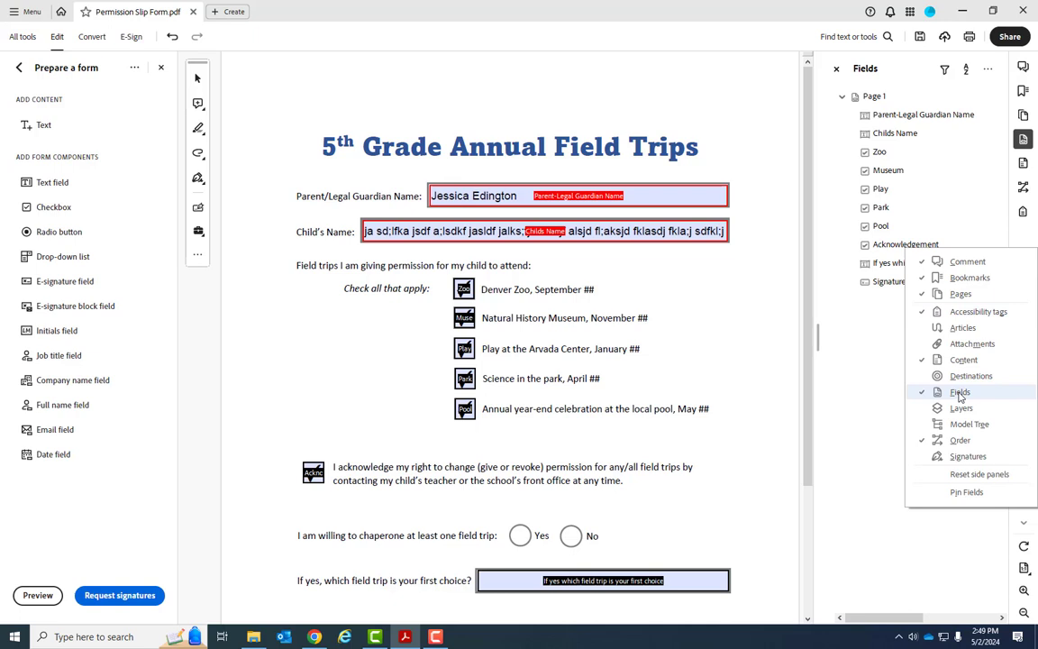
left_click(868, 358)
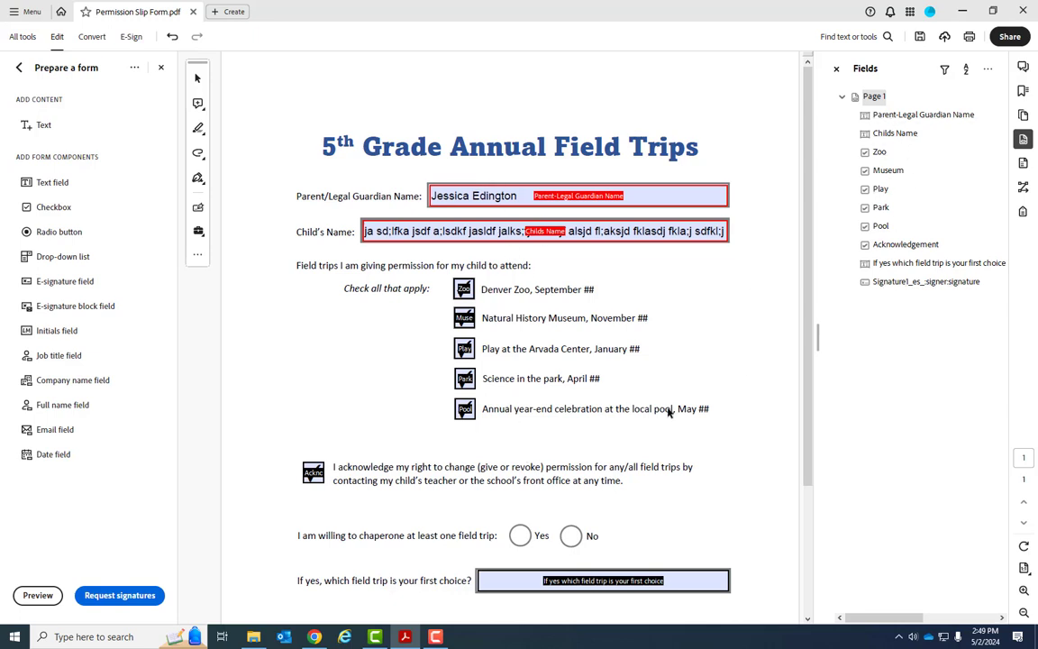
left_click(967, 72)
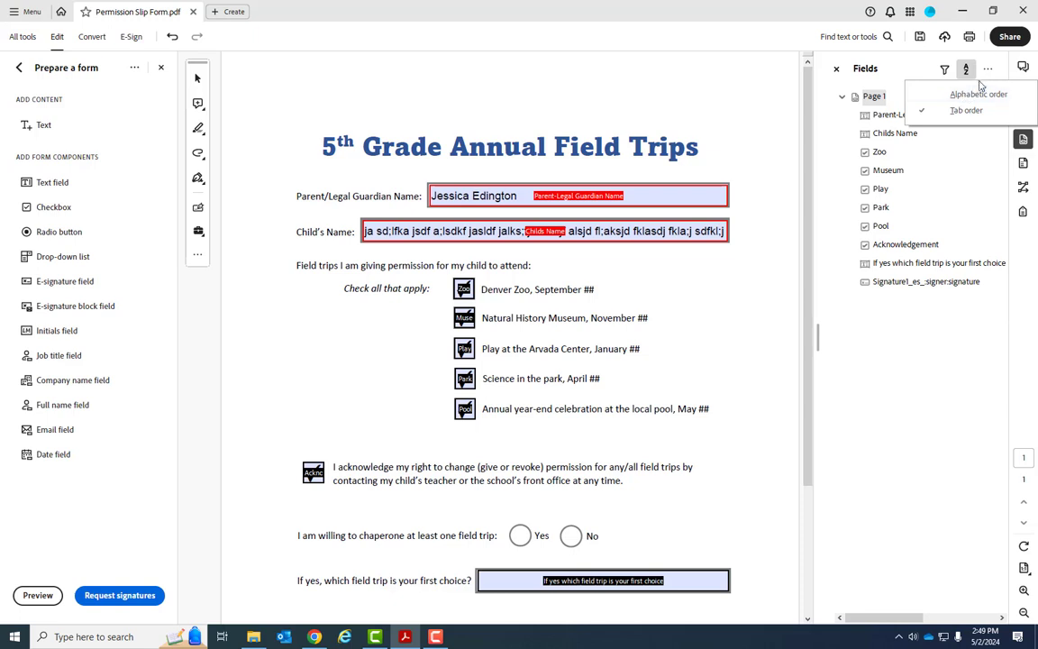
left_click(988, 70)
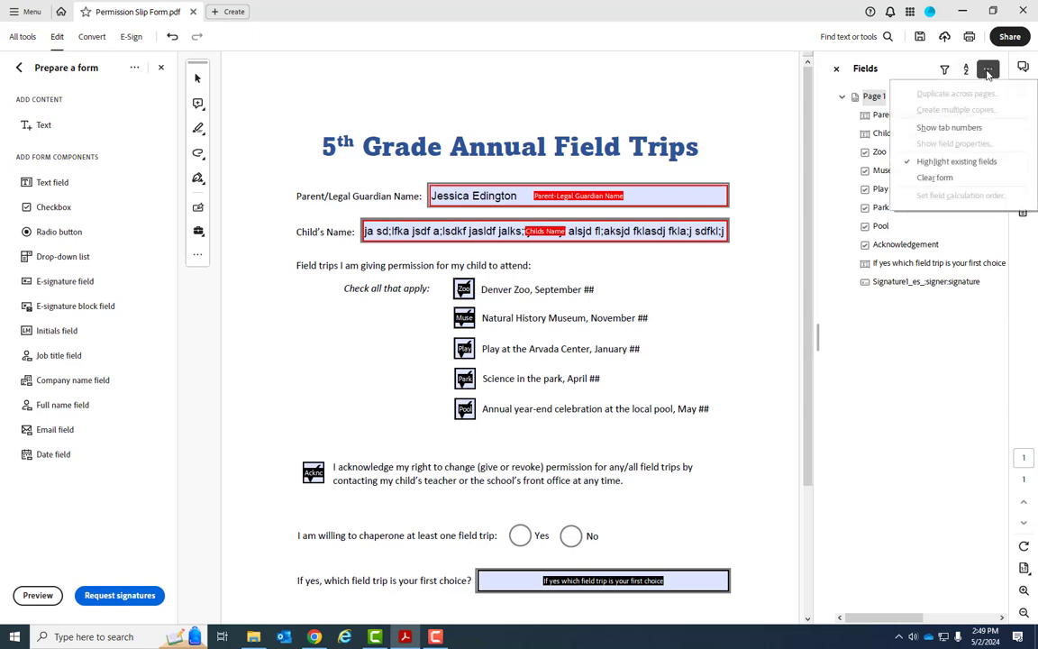
Choose Clear form to empty all fields, then collapse and re-expand the Page 1 field list
left_click(951, 179)
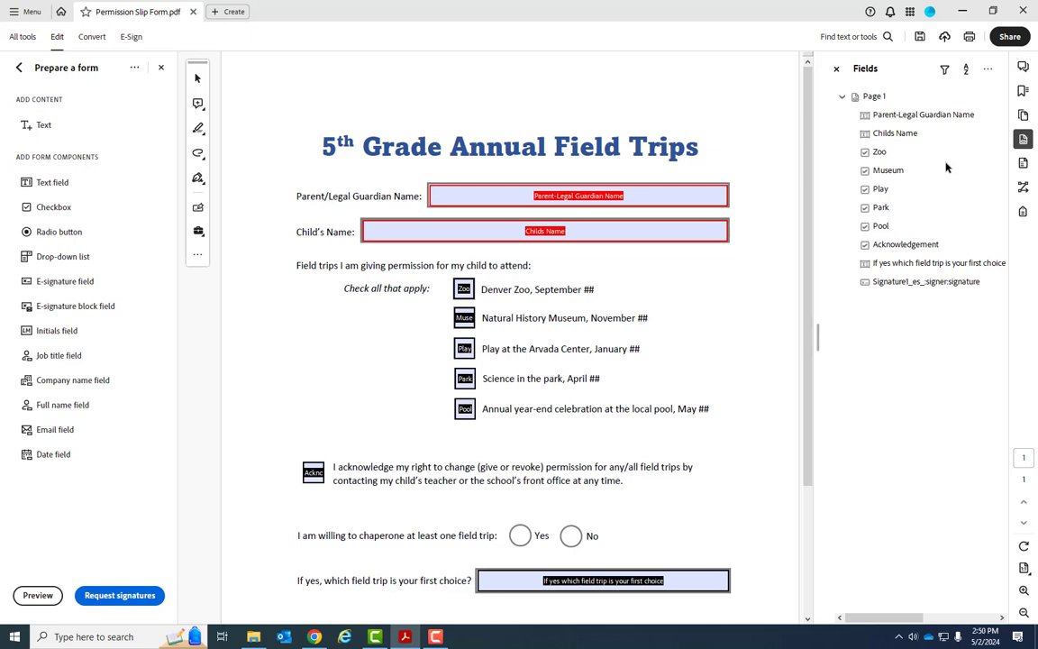
left_click(842, 97)
left_click(843, 97)
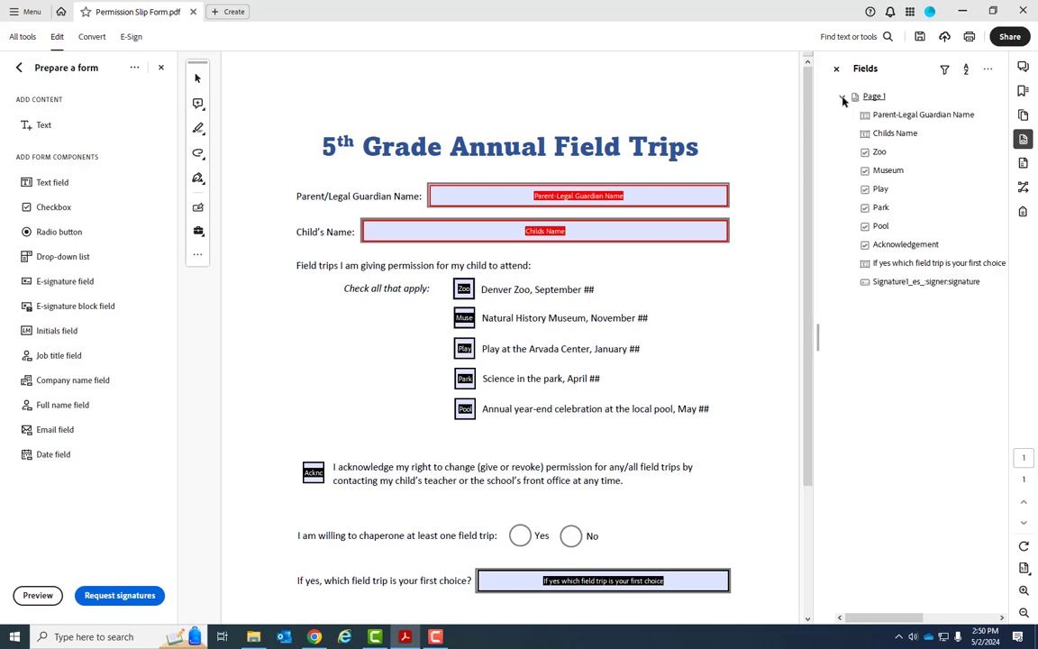